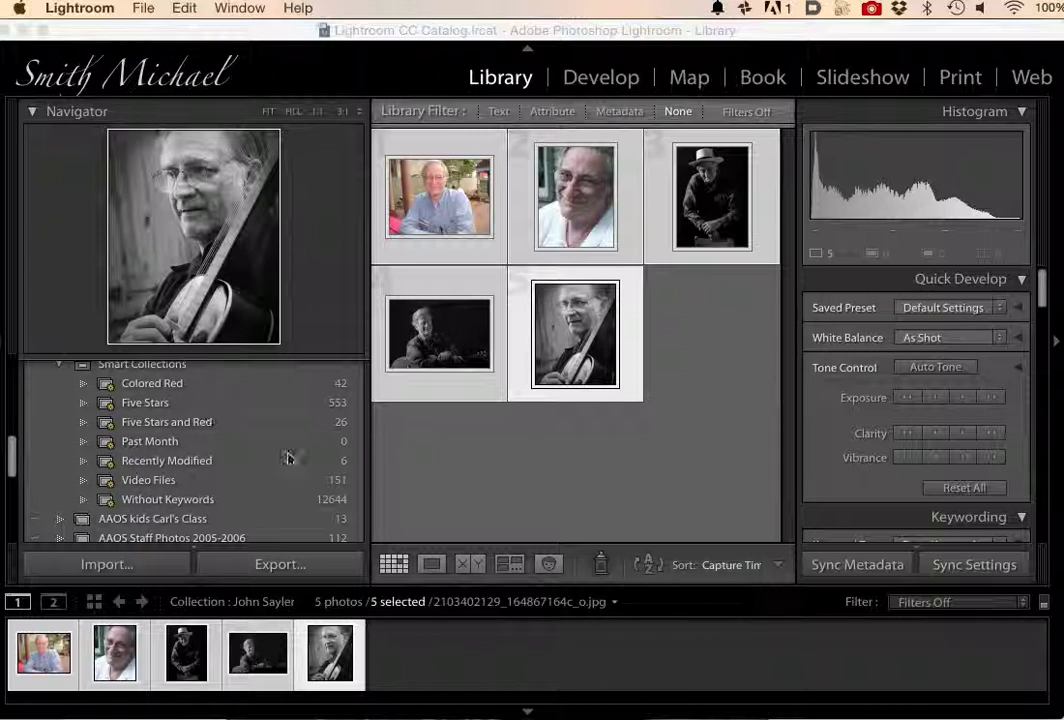
# Preview each of the five collection photos in turn, starting with PICT0620.JPG.
pyautogui.scroll(10, 240, 456)
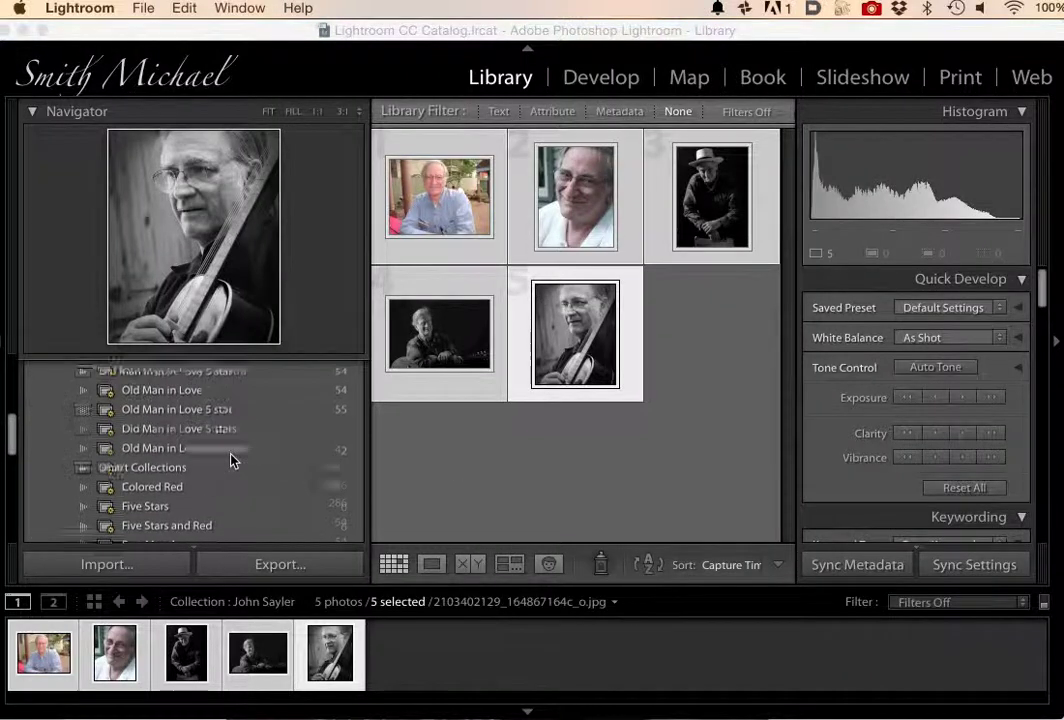
pyautogui.scroll(-10, 232, 460)
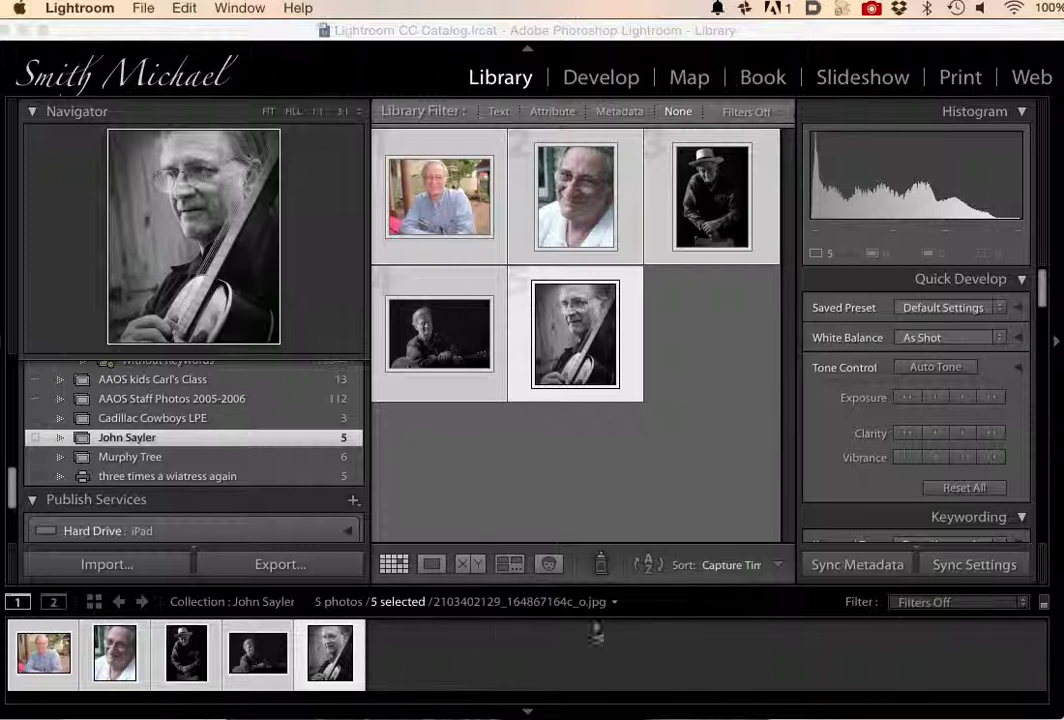
pyautogui.click(445, 220)
pyautogui.click(448, 218)
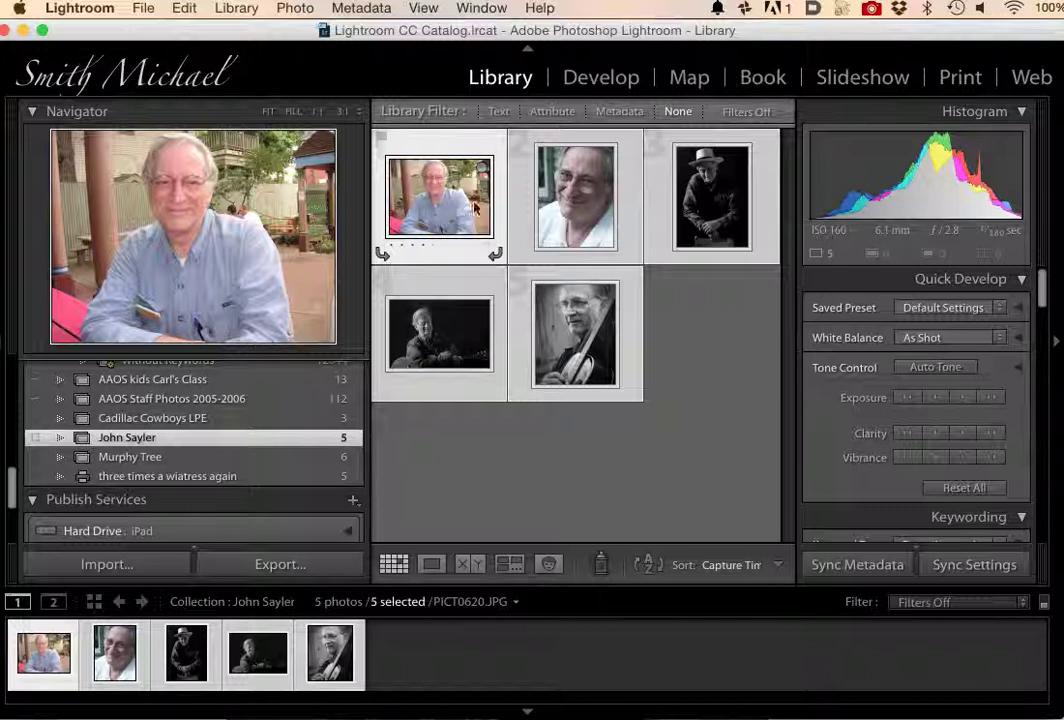
pyautogui.click(575, 205)
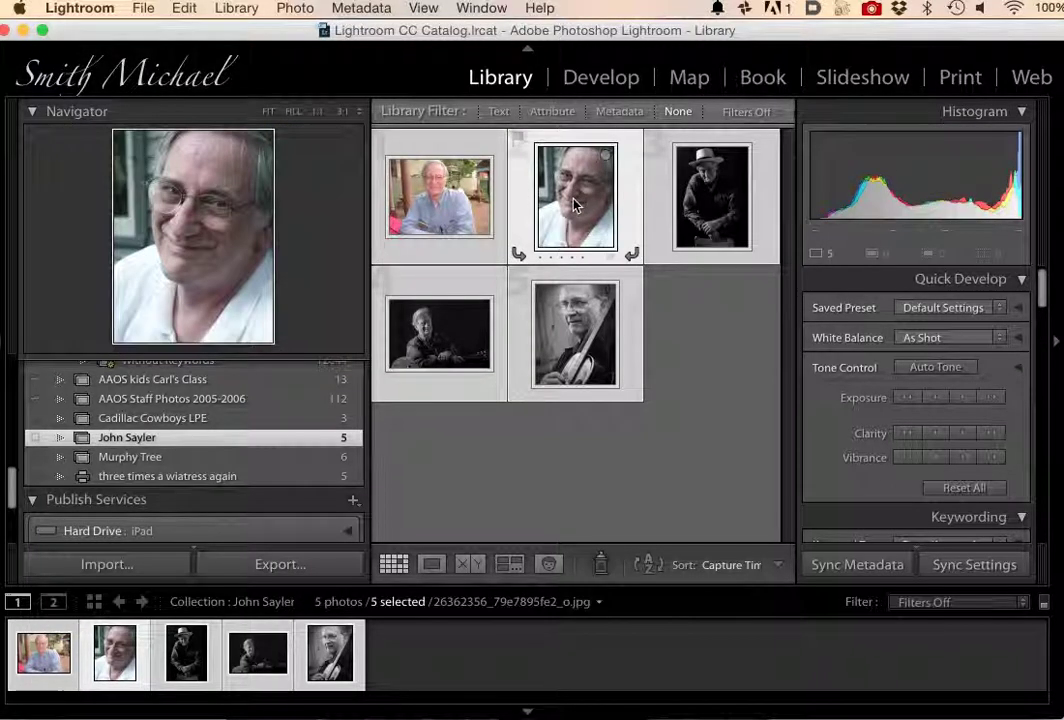
pyautogui.click(713, 192)
pyautogui.click(420, 333)
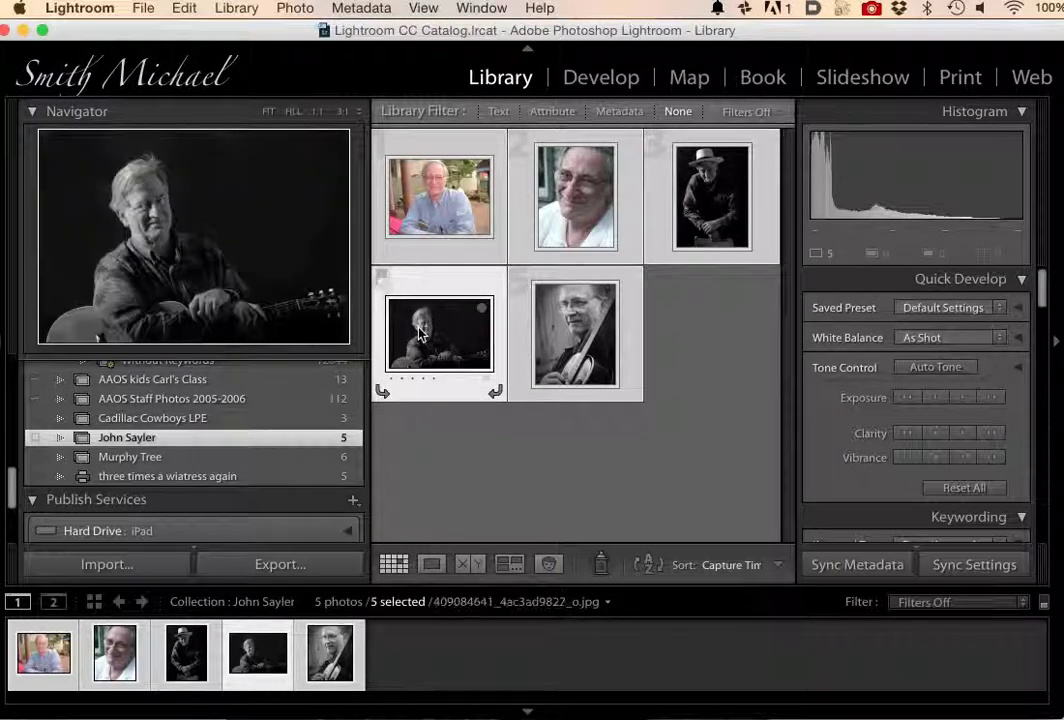
pyautogui.click(562, 338)
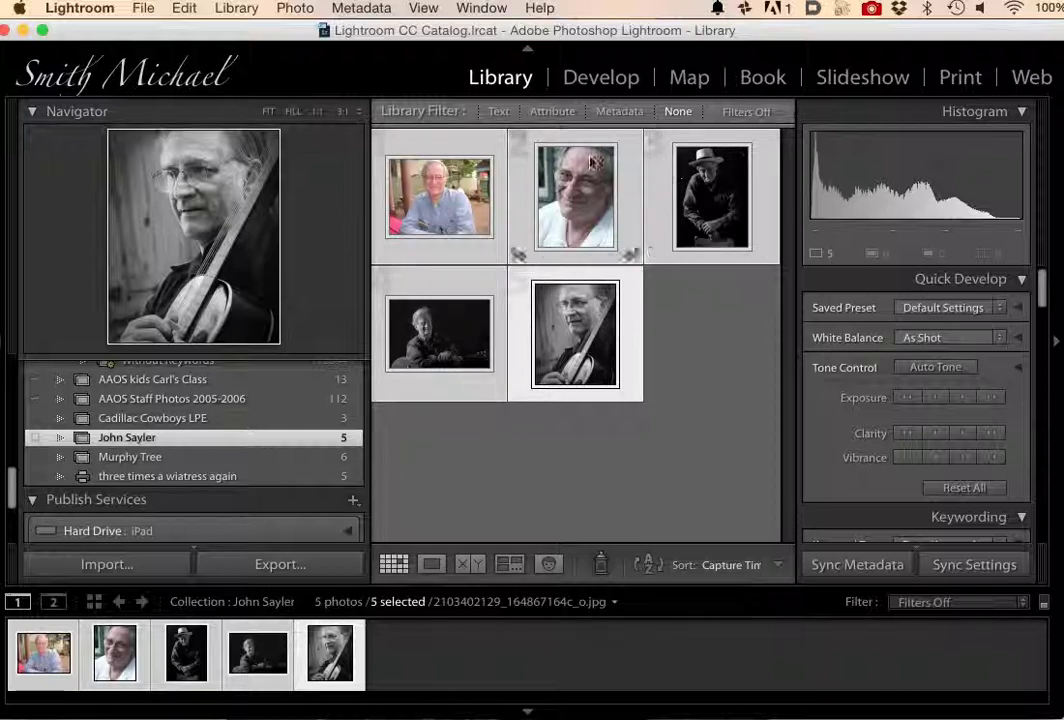
# Deselect everything so only the first photo, PICT0620.JPG, is selected.
pyautogui.click(430, 224)
pyautogui.click(491, 503)
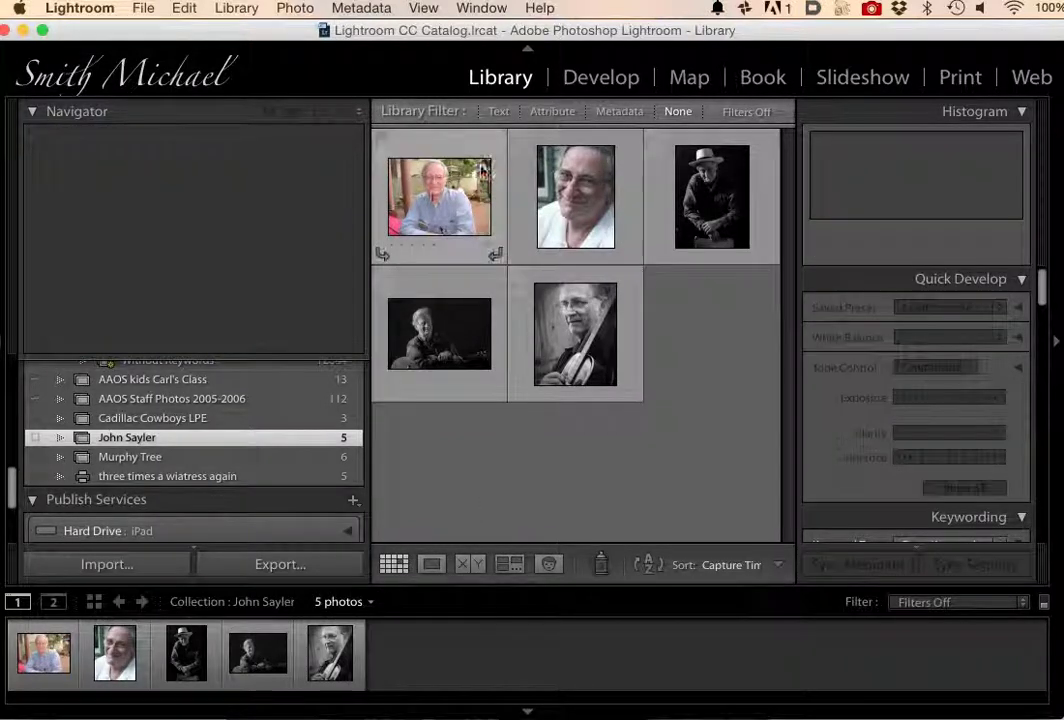
pyautogui.click(433, 199)
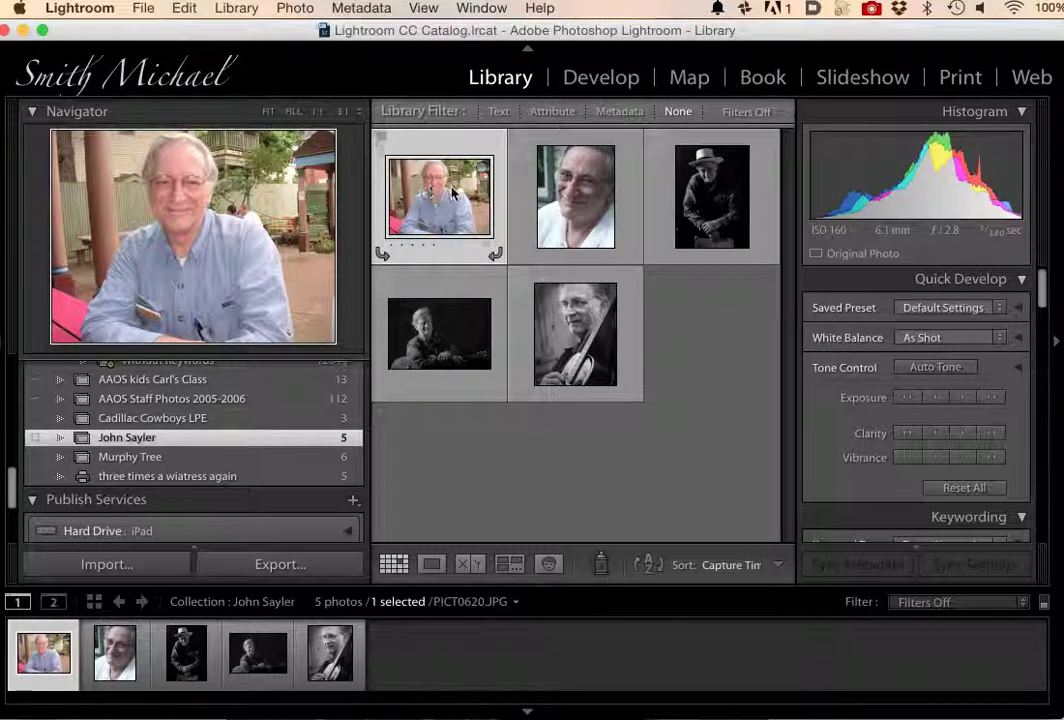
# Select all five photos and choose Library > Rename Photos.
pyautogui.press('super+a')
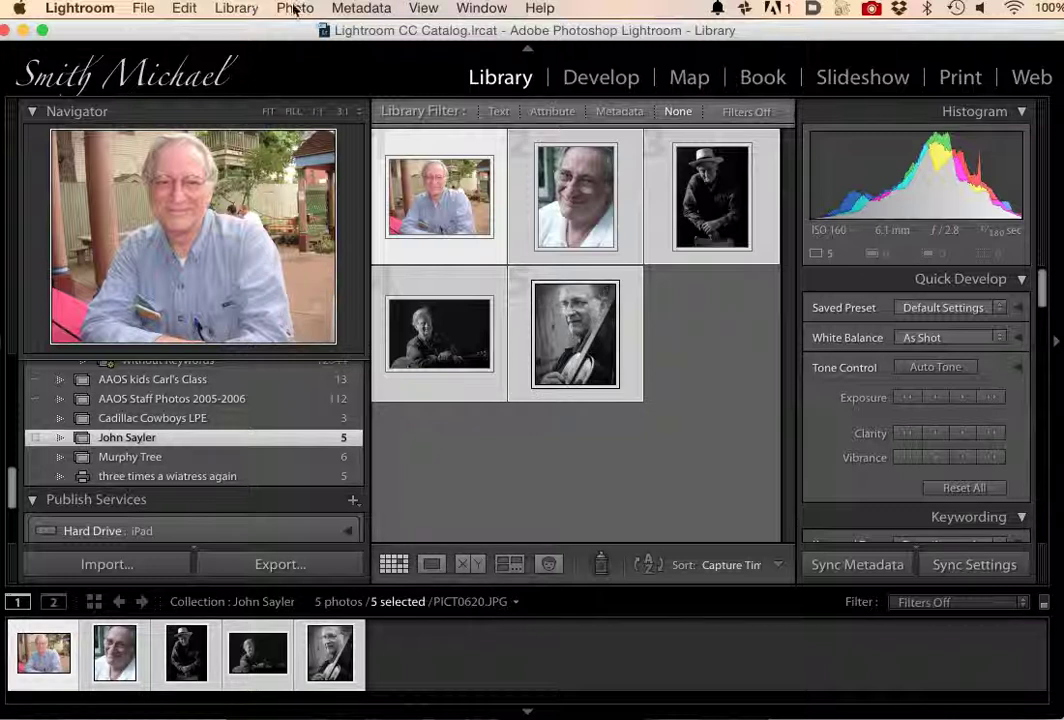
pyautogui.click(182, 8)
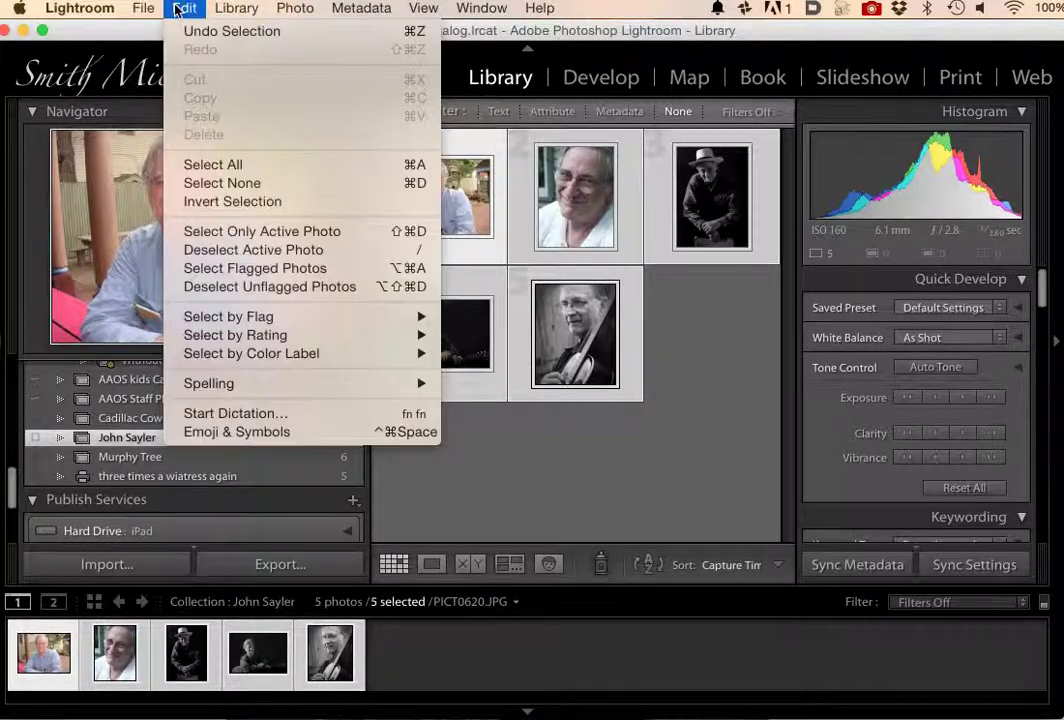
pyautogui.moveTo(229, 7)
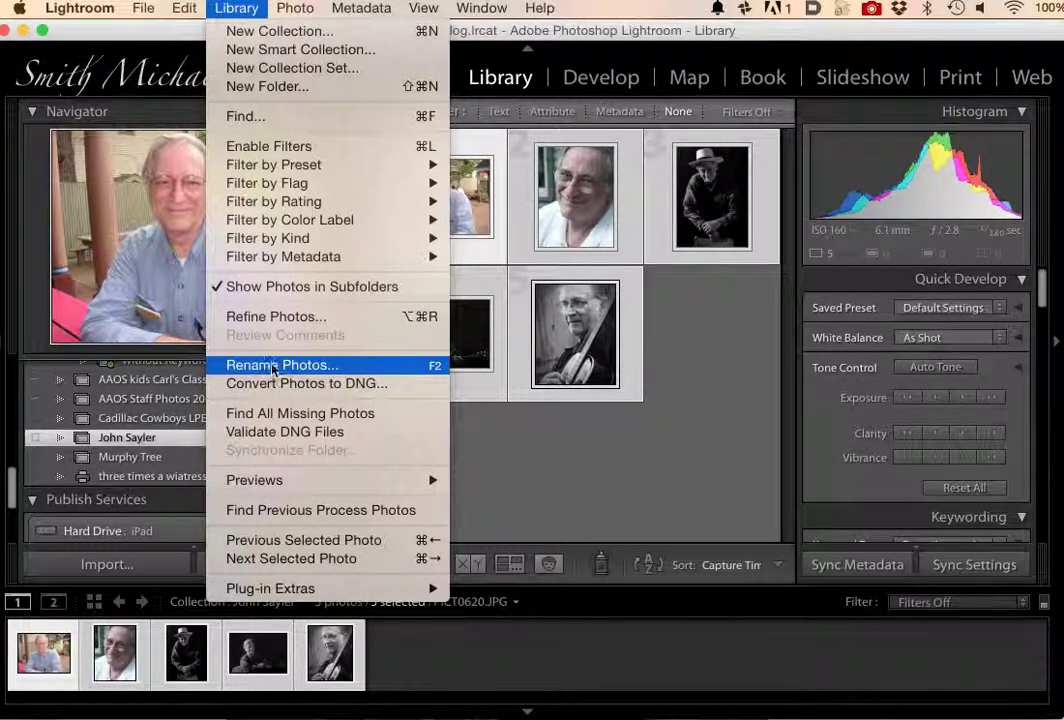
pyautogui.click(273, 366)
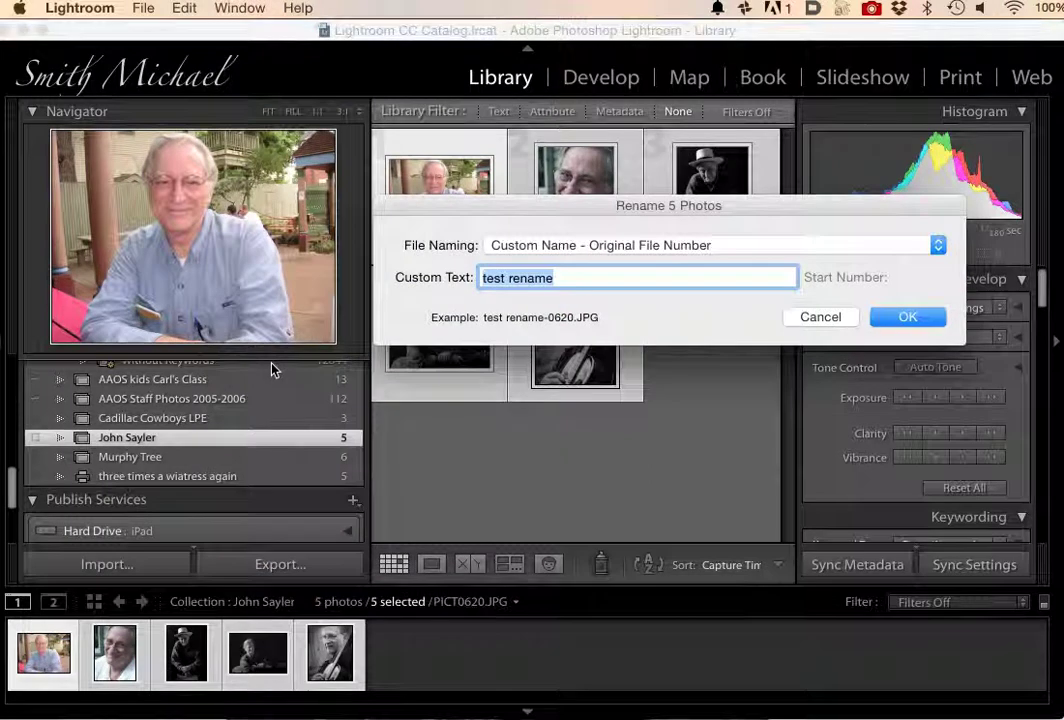
# Show the File Naming preset list in the Rename 5 Photos dialog.
pyautogui.click(573, 245)
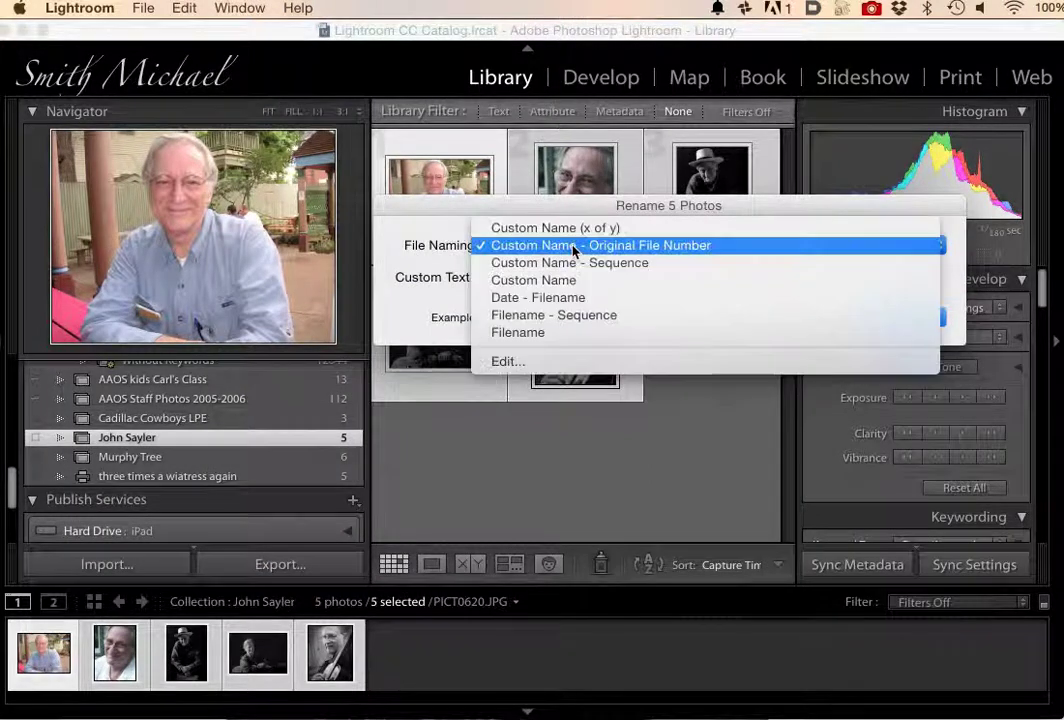
pyautogui.click(422, 321)
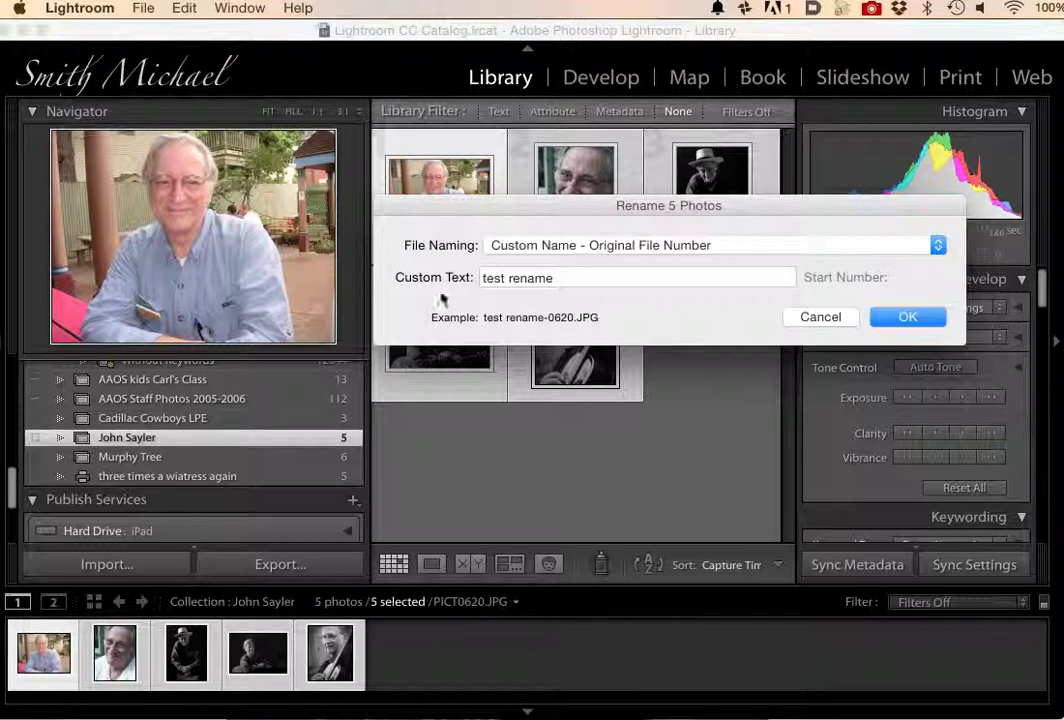
pyautogui.click(938, 246)
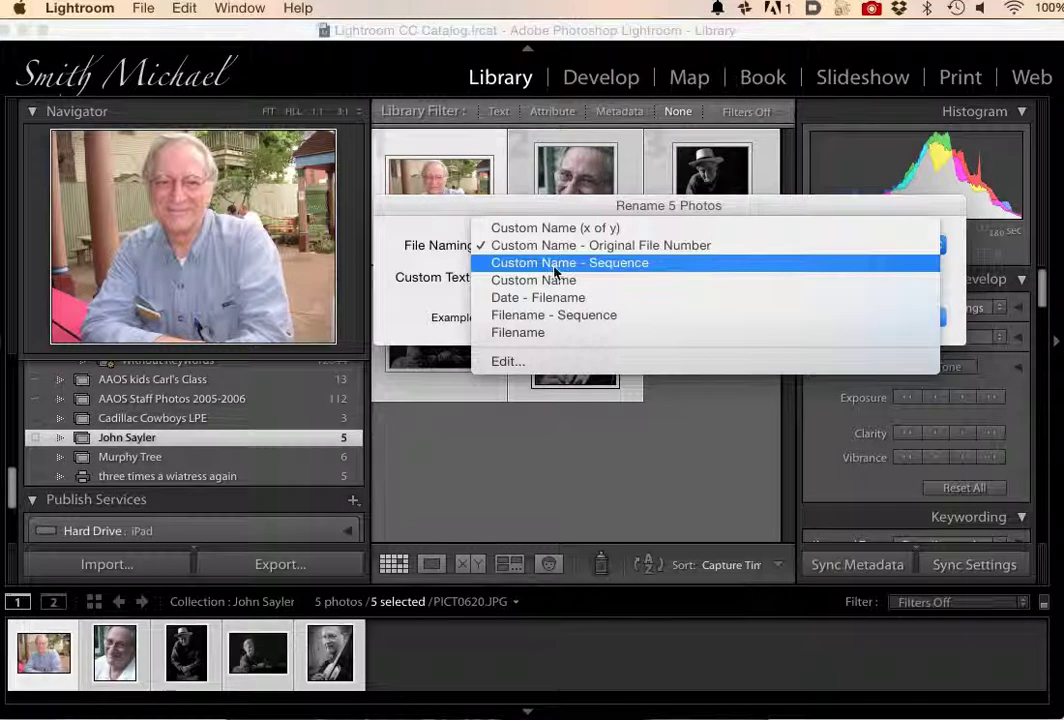
# Rename the five photos with Custom Name - Sequence, the subject's name as custom text, starting at 1.
pyautogui.click(555, 266)
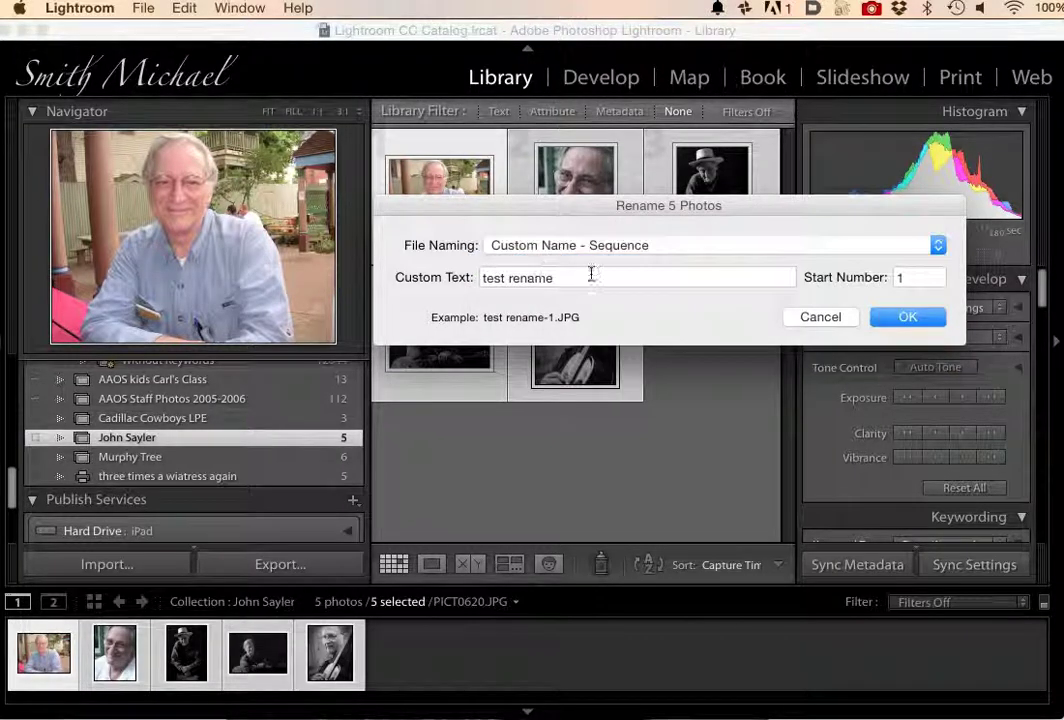
pyautogui.moveTo(478, 278); pyautogui.dragTo(558, 278)
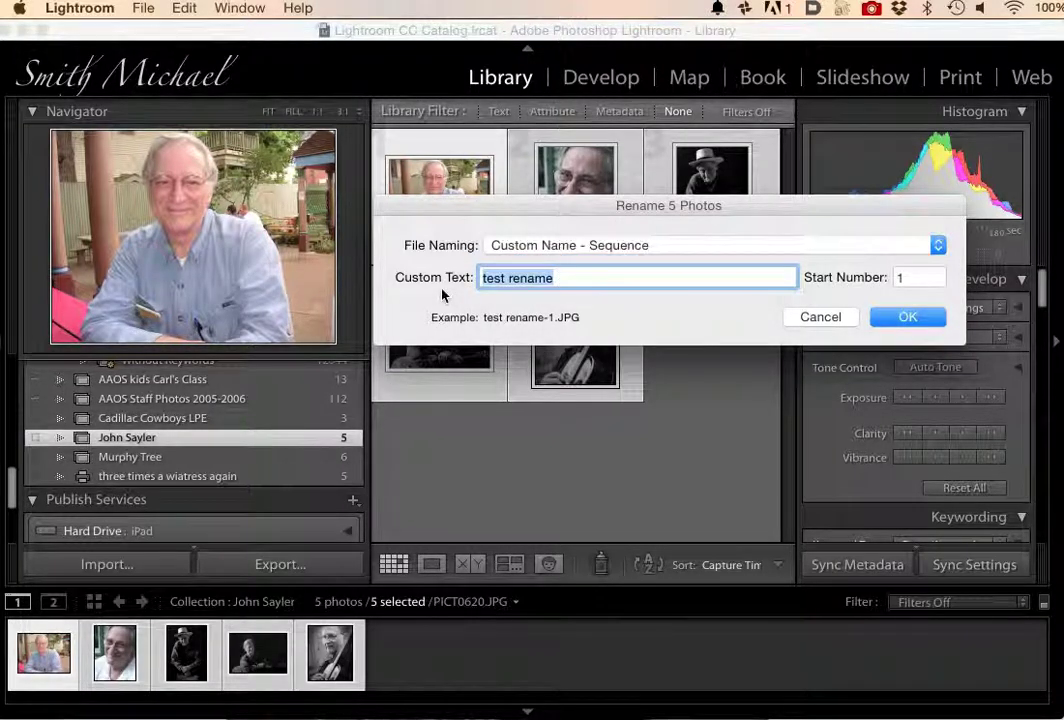
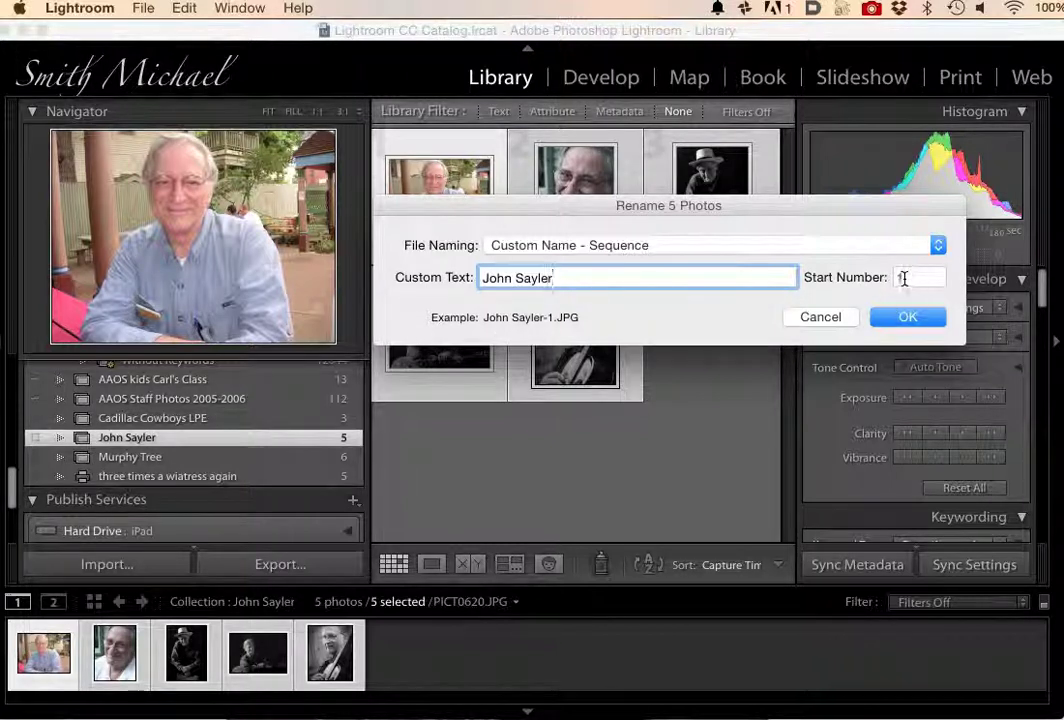
pyautogui.moveTo(912, 277); pyautogui.dragTo(893, 281)
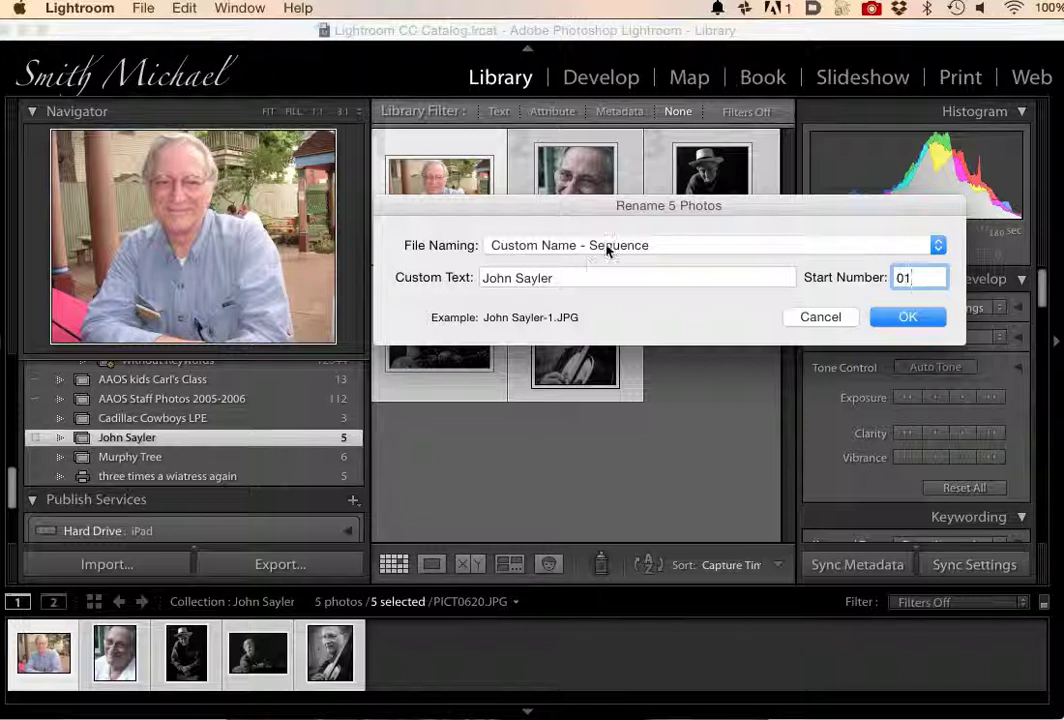
pyautogui.click(908, 318)
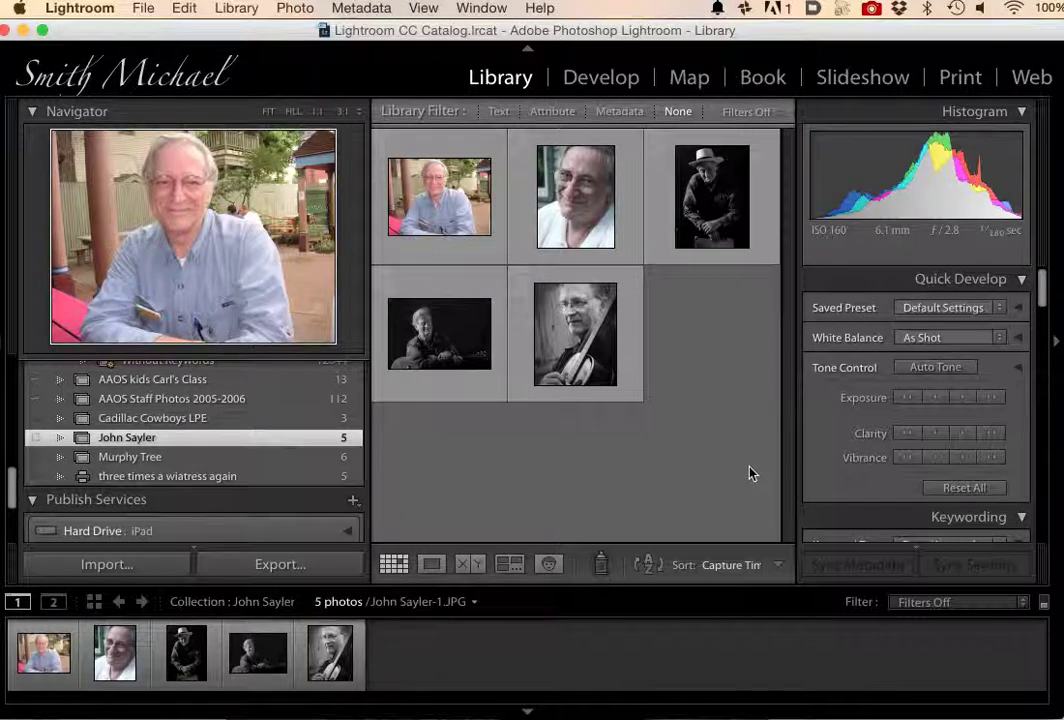
# Verify the first three photos now carry sequence names ending in -1, -2 and -3.
pyautogui.click(438, 206)
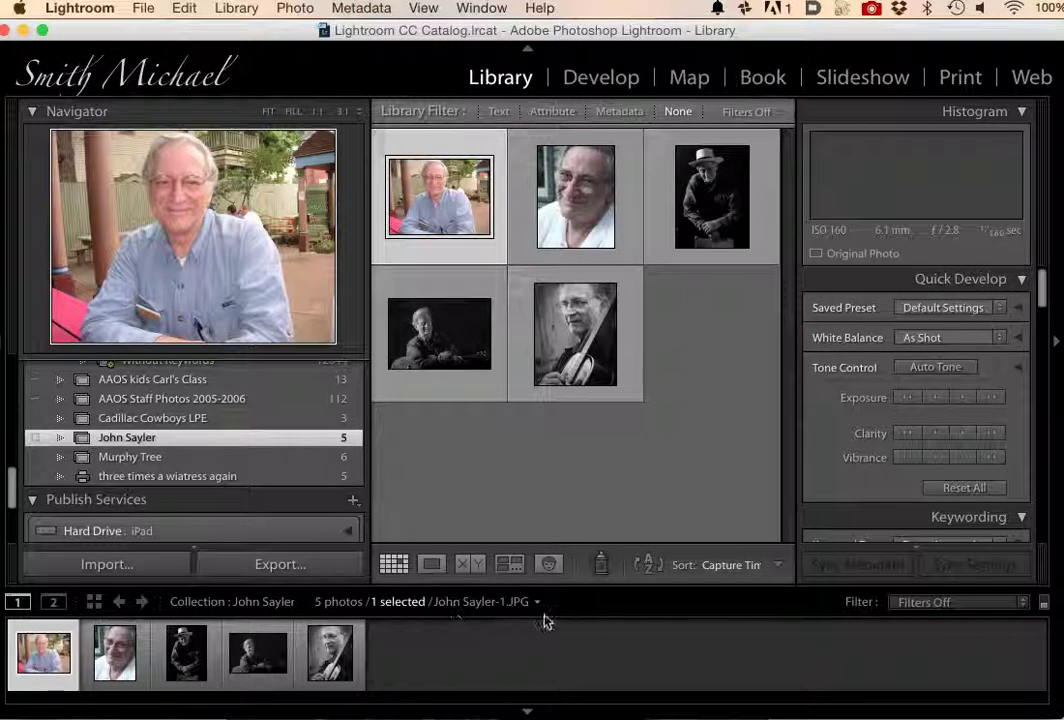
pyautogui.click(568, 200)
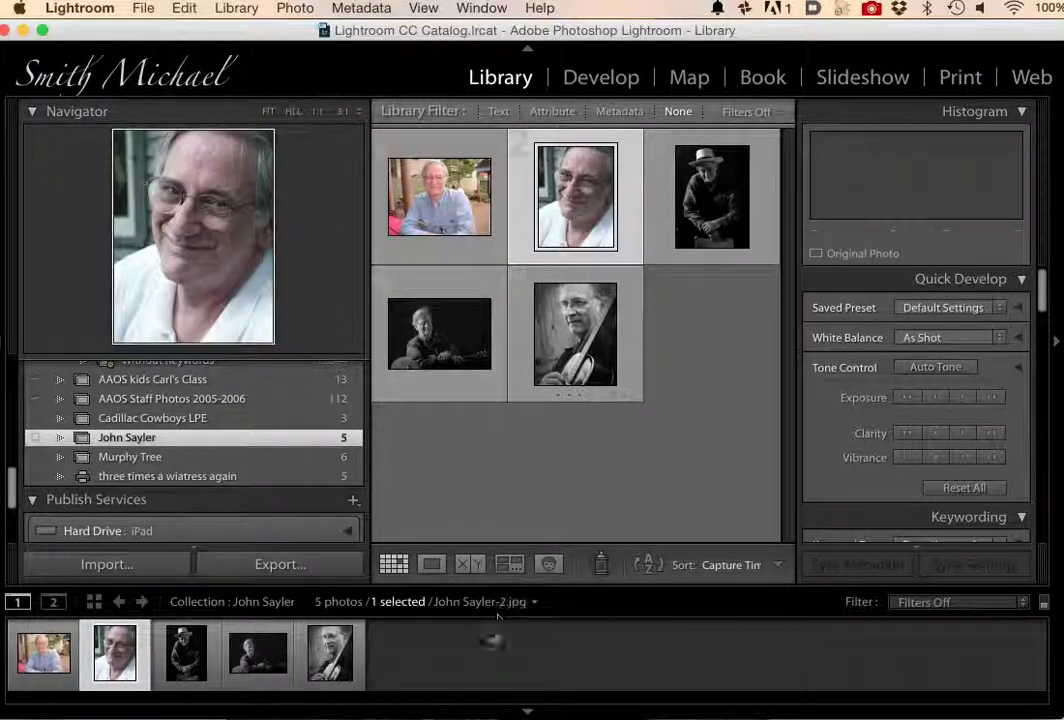
pyautogui.click(703, 188)
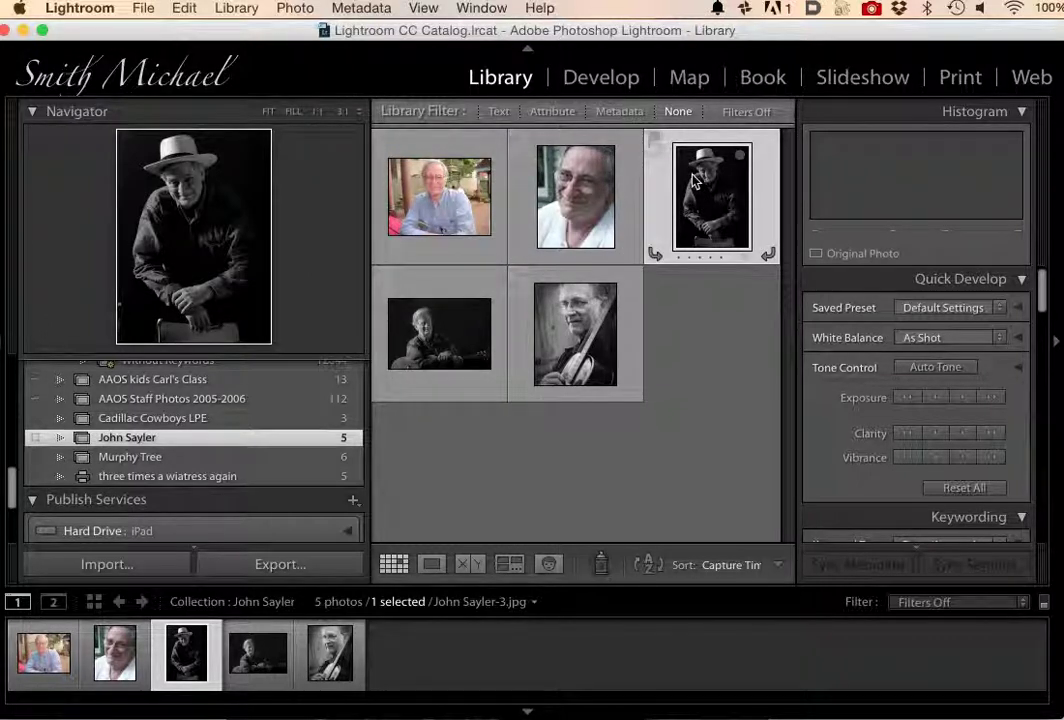
pyautogui.scroll(2, 247, 468)
pyautogui.scroll(5, 247, 468)
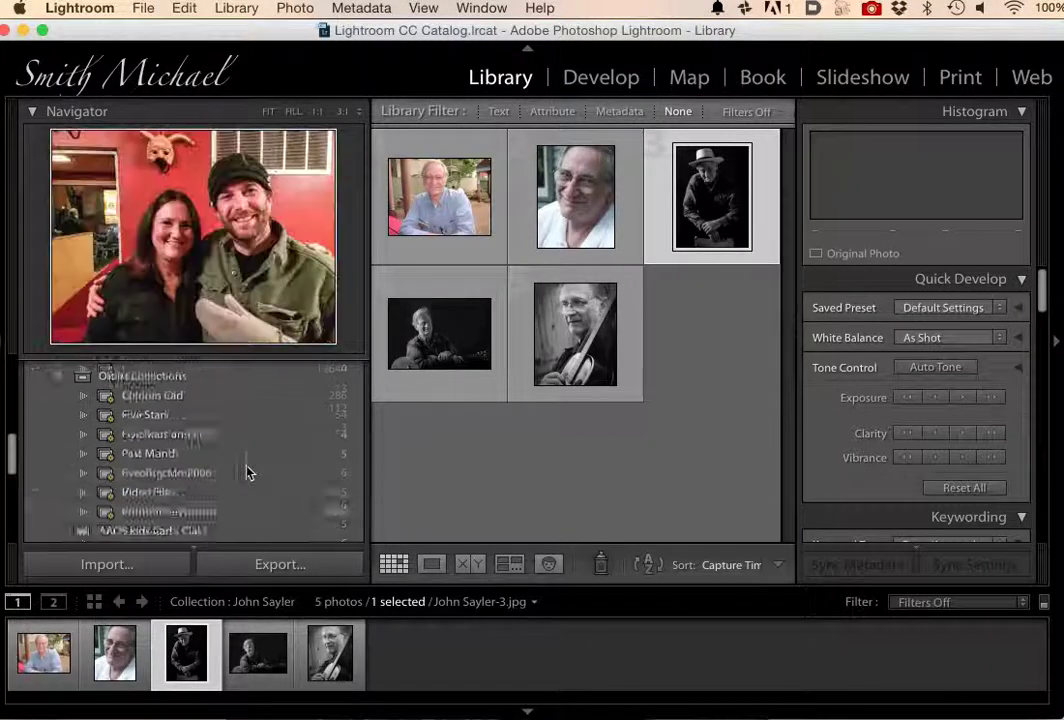
pyautogui.scroll(-5, 247, 470)
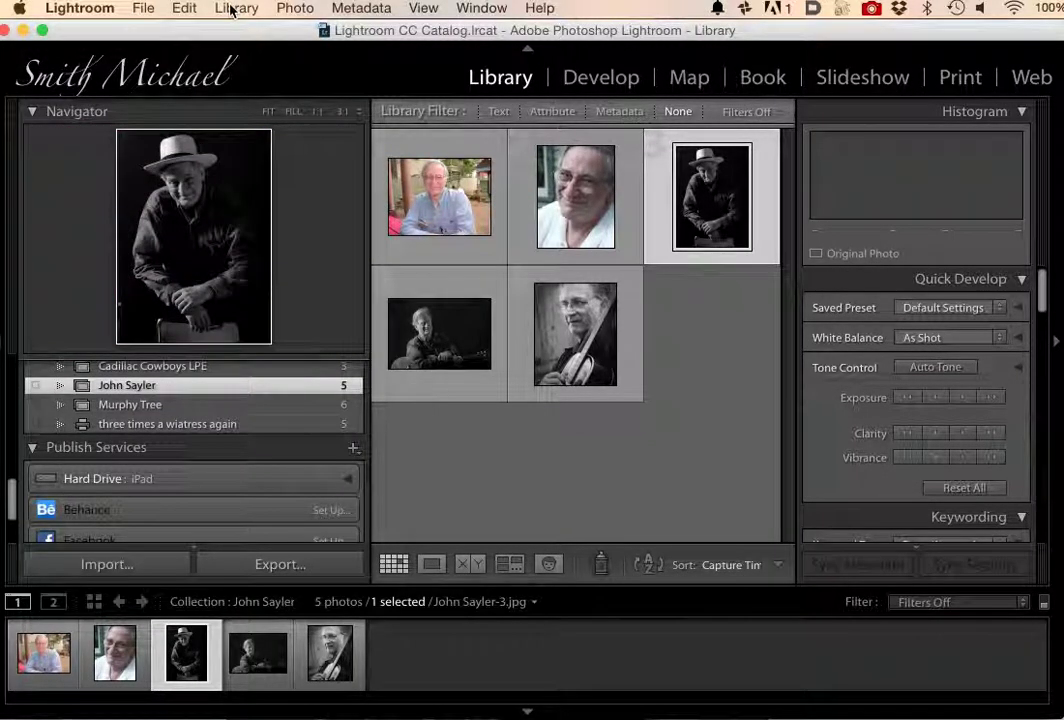
pyautogui.click(234, 9)
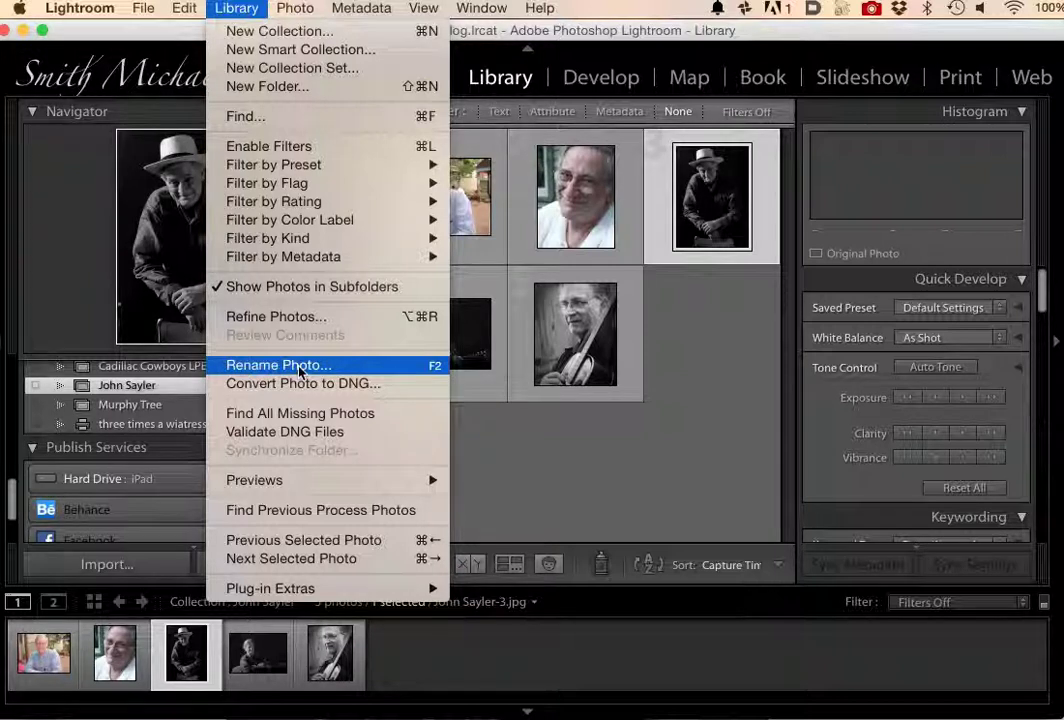
pyautogui.click(693, 466)
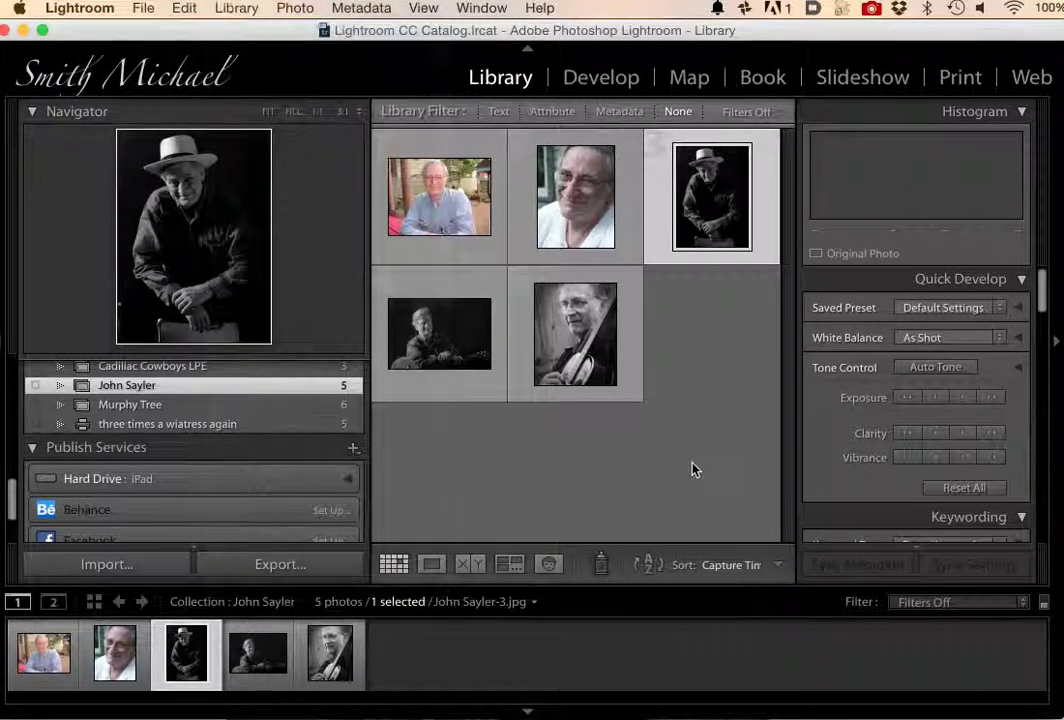